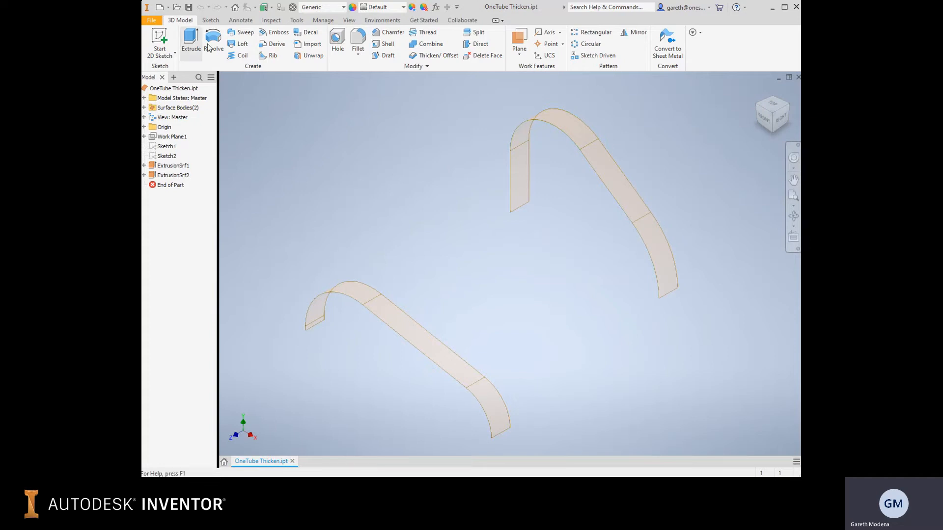
# Start a surface loft and use the smaller strip's edge chain facing the other strip as the first section.
pyautogui.click(242, 45)
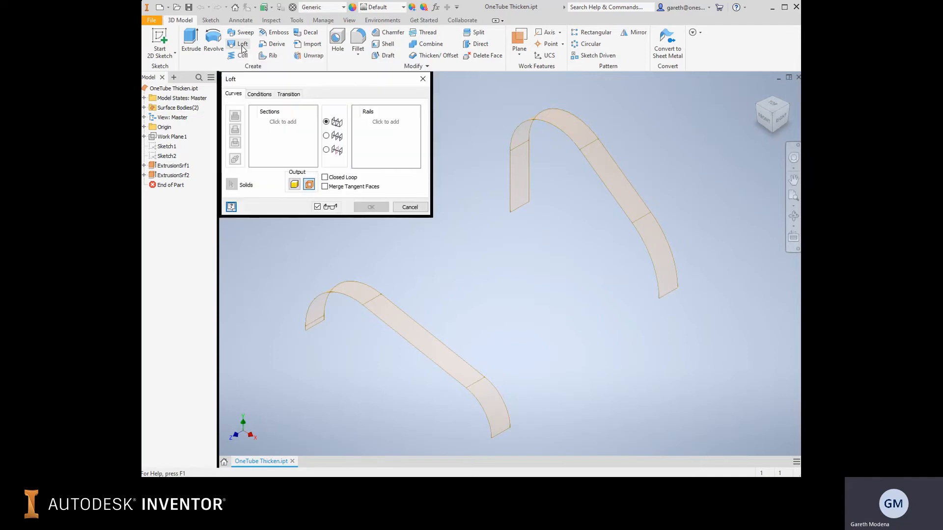
pyautogui.scroll(-4, 326, 320)
pyautogui.click(322, 317)
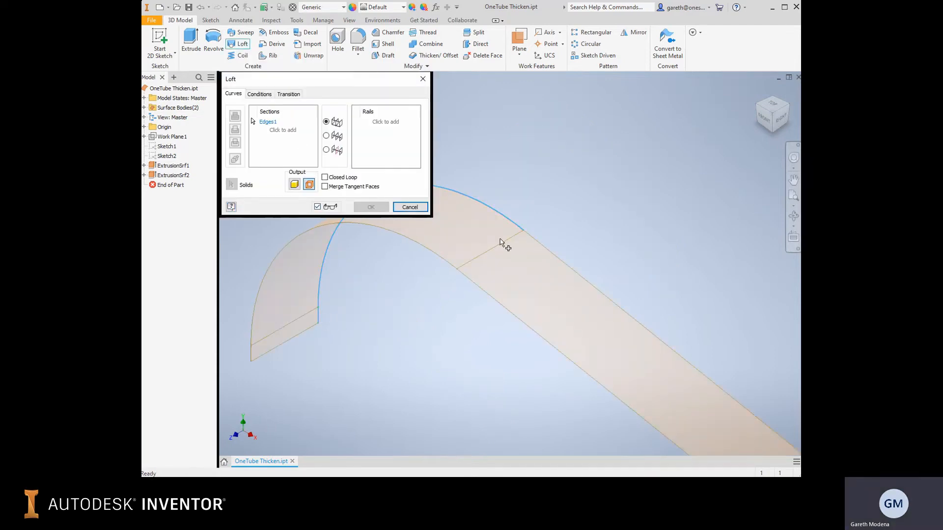
pyautogui.scroll(5, 669, 256)
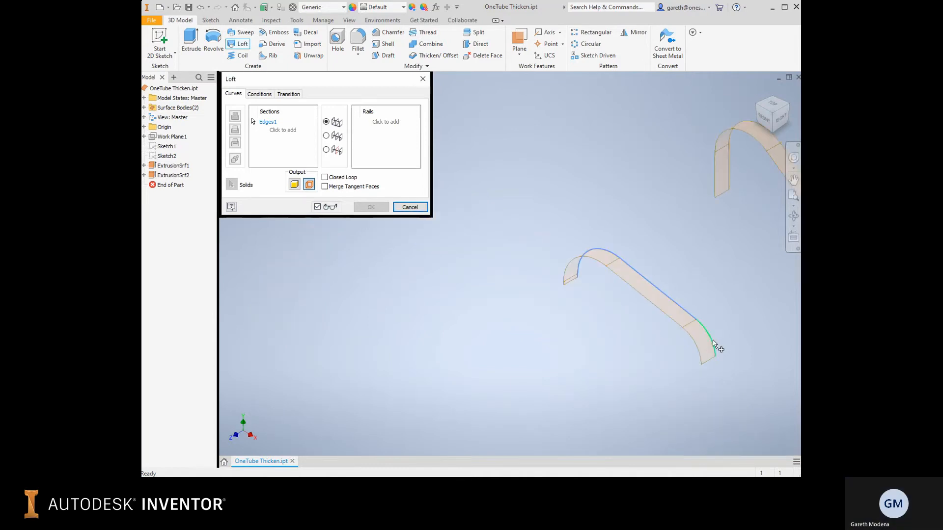
pyautogui.rightClick(656, 132)
pyautogui.click(691, 128)
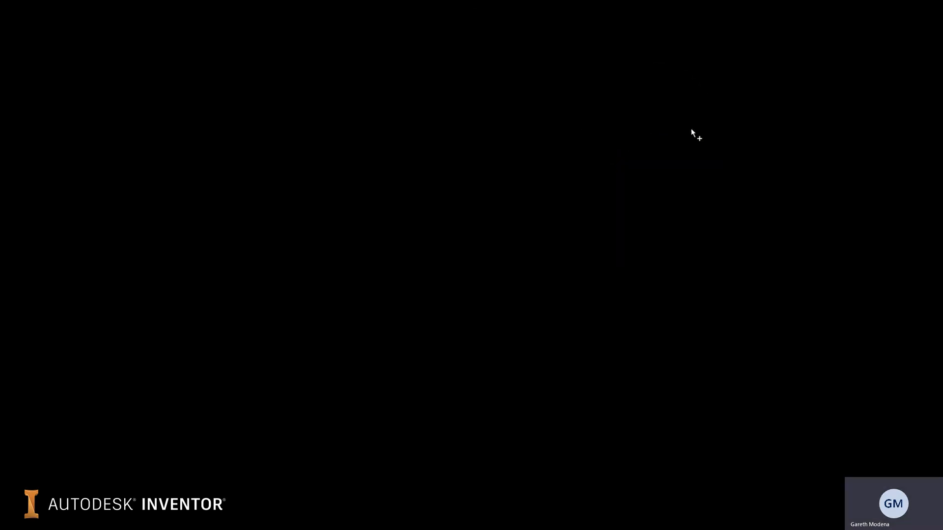
# Add the facing edge chain of the larger strip as the loft's second section and finish the section selection.
pyautogui.click(560, 189)
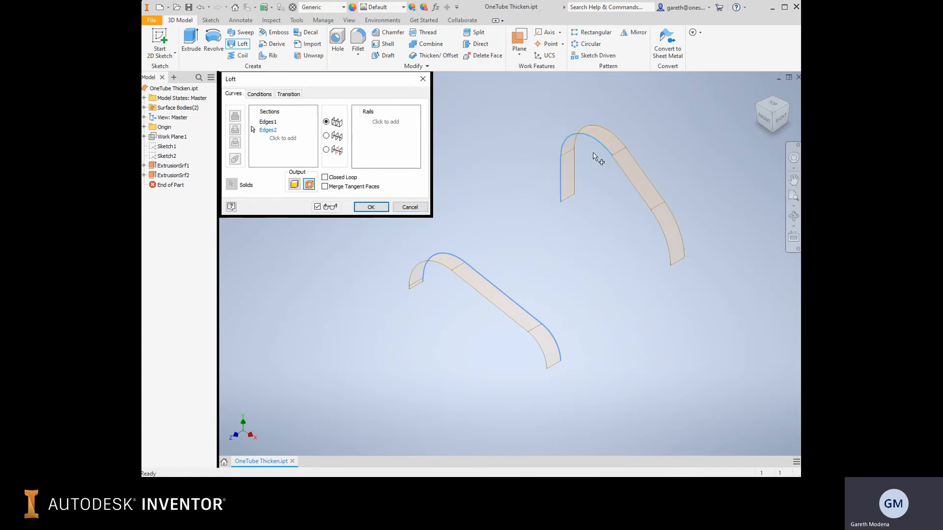
pyautogui.click(660, 232)
pyautogui.moveTo(525, 200); pyautogui.dragTo(549, 206, button='middle')
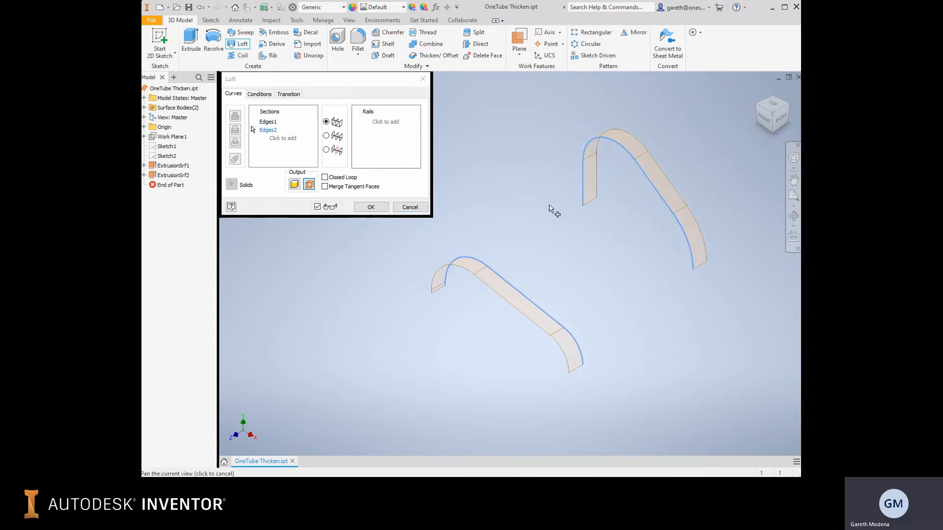
pyautogui.keyDown('shift'); pyautogui.moveTo(497, 187); pyautogui.dragTo(497, 185, button='middle'); pyautogui.keyUp('shift')
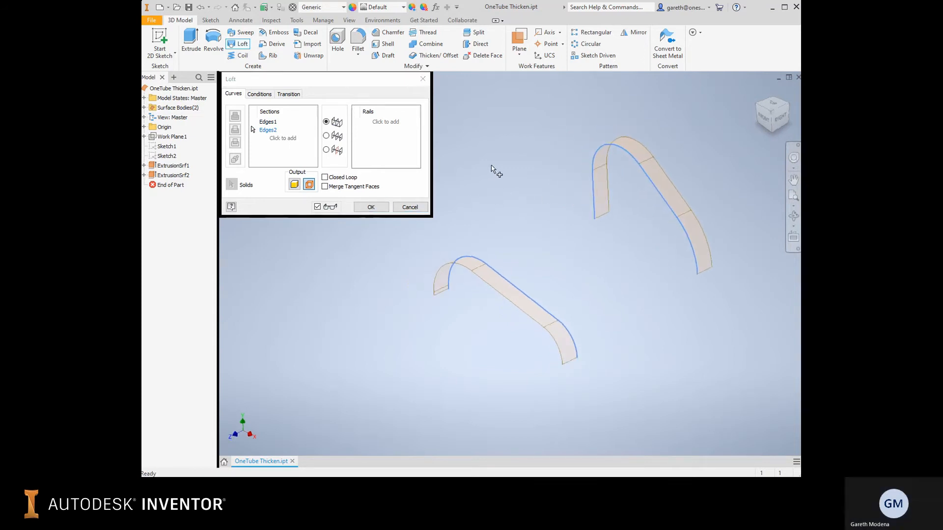
pyautogui.rightClick(501, 141)
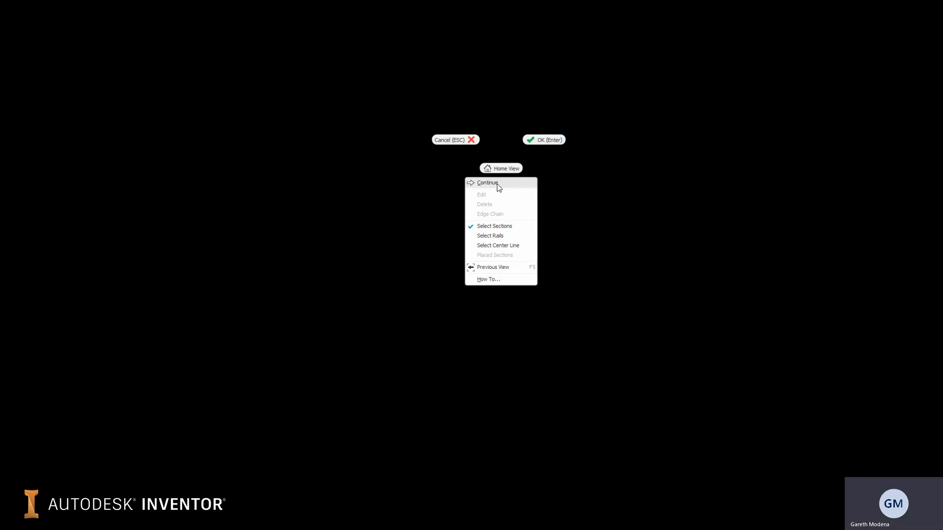
pyautogui.click(497, 183)
pyautogui.keyDown('shift'); pyautogui.moveTo(469, 150); pyautogui.dragTo(474, 145, button='middle'); pyautogui.keyUp('shift')
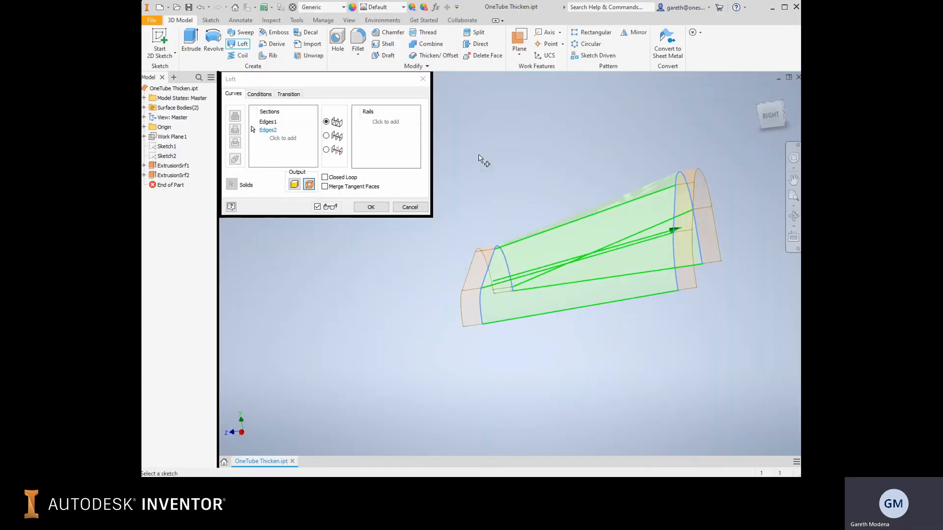
# Set both loft sections to the Tangent condition and create the loft surface between the two strips.
pyautogui.click(769, 115)
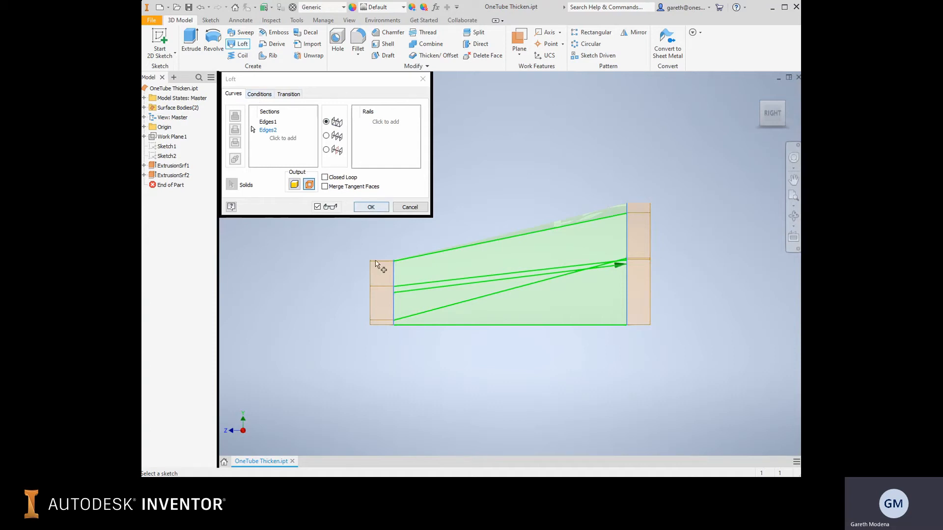
pyautogui.click(265, 95)
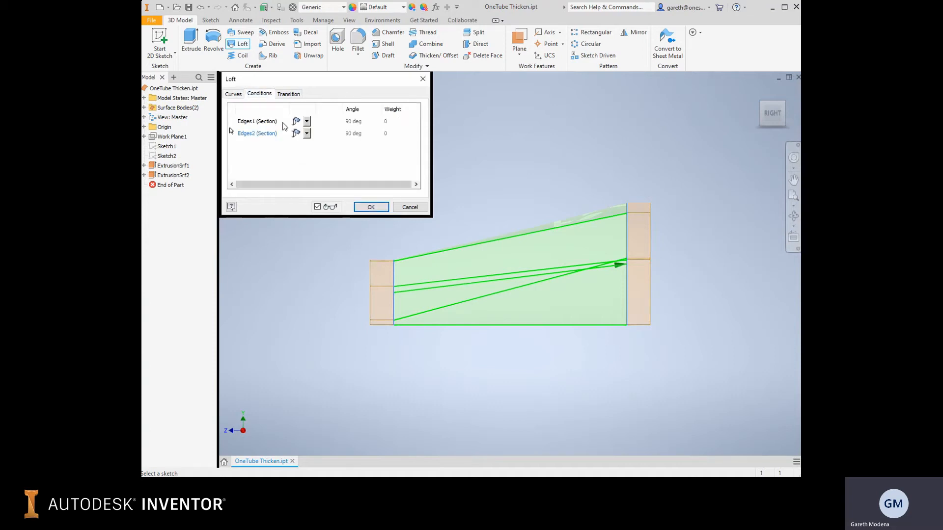
pyautogui.click(312, 121)
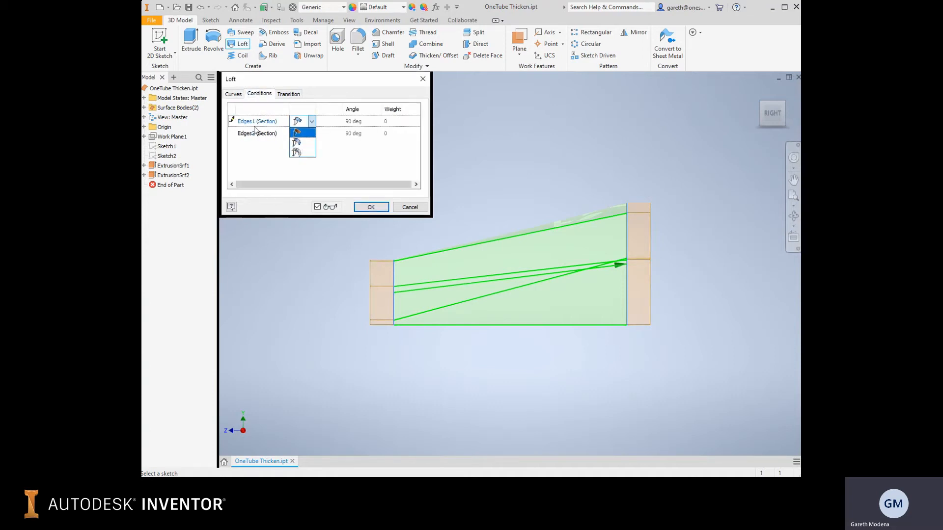
pyautogui.click(296, 143)
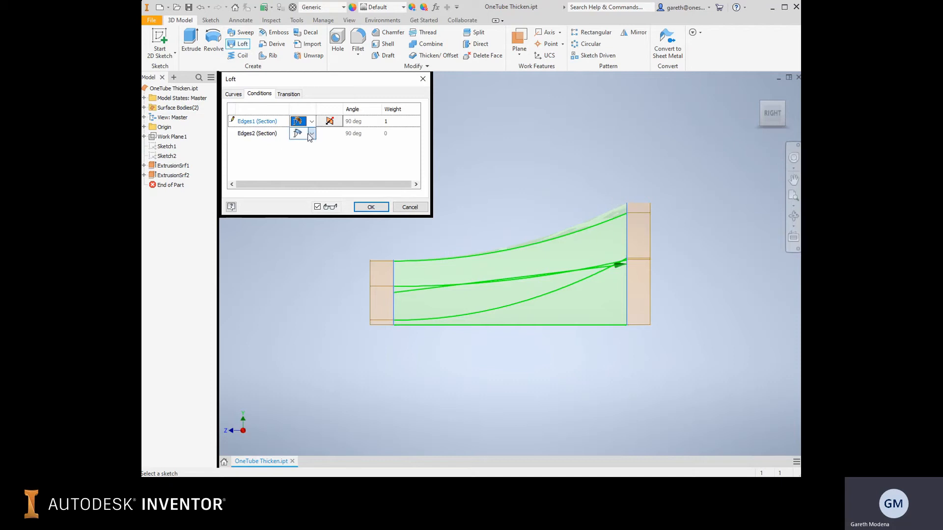
pyautogui.click(307, 133)
pyautogui.click(298, 155)
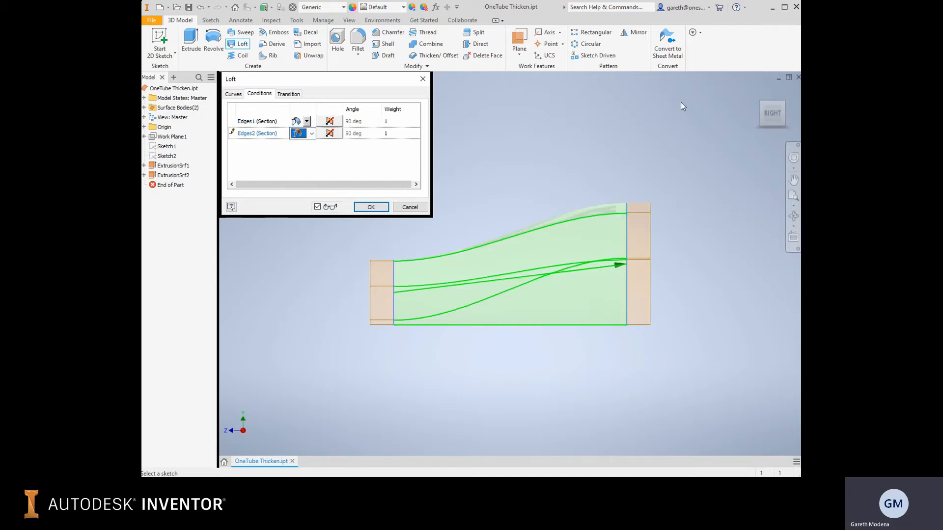
pyautogui.click(756, 114)
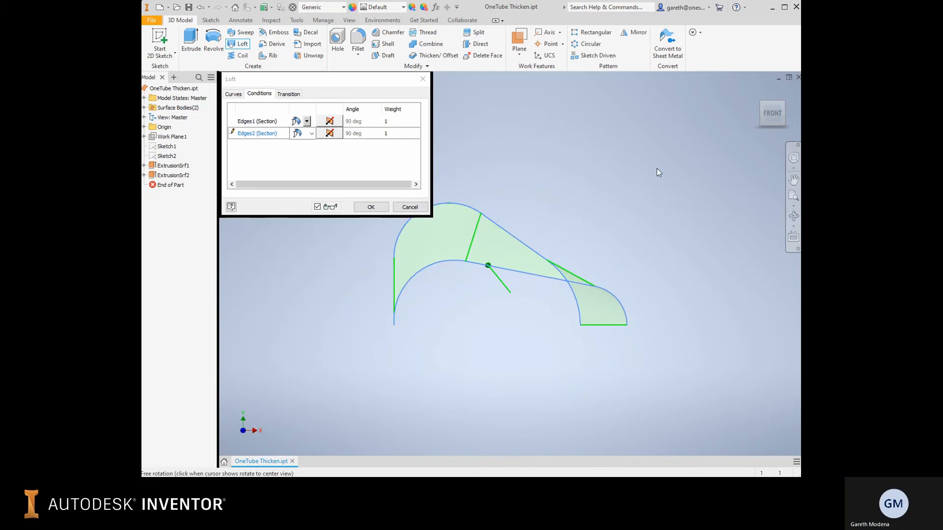
pyautogui.keyDown('shift'); pyautogui.moveTo(659, 172); pyautogui.dragTo(529, 122, button='middle'); pyautogui.keyUp('shift')
pyautogui.click(227, 95)
pyautogui.click(373, 203)
pyautogui.keyDown('shift'); pyautogui.moveTo(364, 158); pyautogui.dragTo(297, 186, button='middle'); pyautogui.keyUp('shift')
# Hide the two extruded strip surfaces, ExtrusionSrf1 and ExtrusionSrf2.
pyautogui.click(173, 166)
pyautogui.keyDown('ctrl'); pyautogui.click(173, 176); pyautogui.keyUp('ctrl')
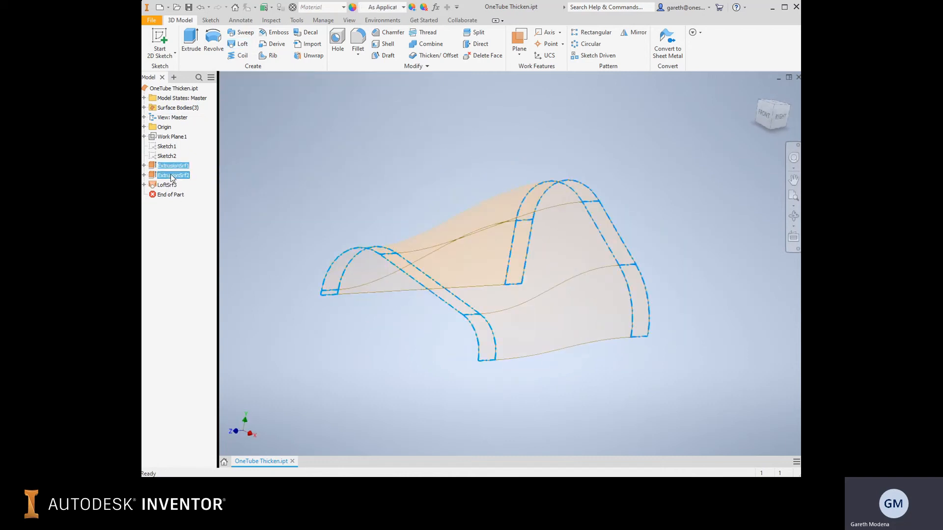
pyautogui.rightClick(168, 175)
pyautogui.click(196, 255)
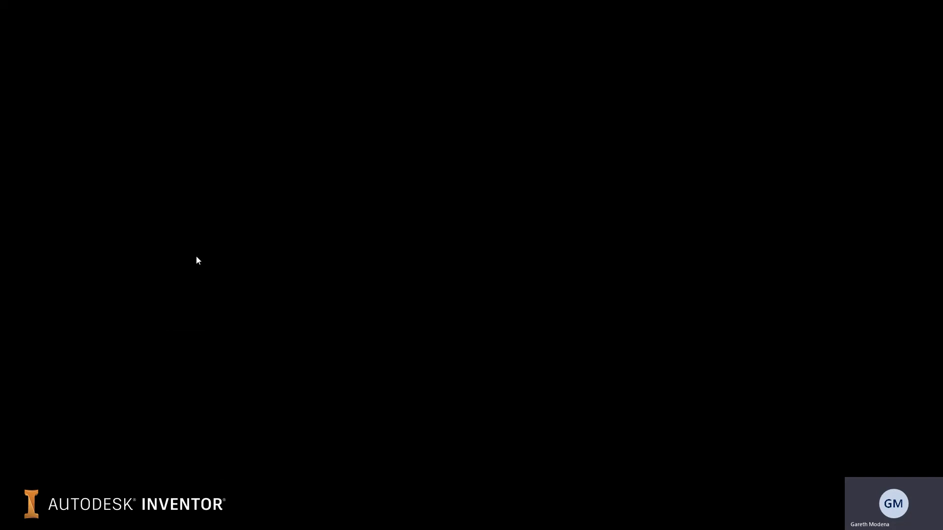
pyautogui.keyDown('shift'); pyautogui.moveTo(410, 171); pyautogui.dragTo(318, 169, button='middle'); pyautogui.keyUp('shift')
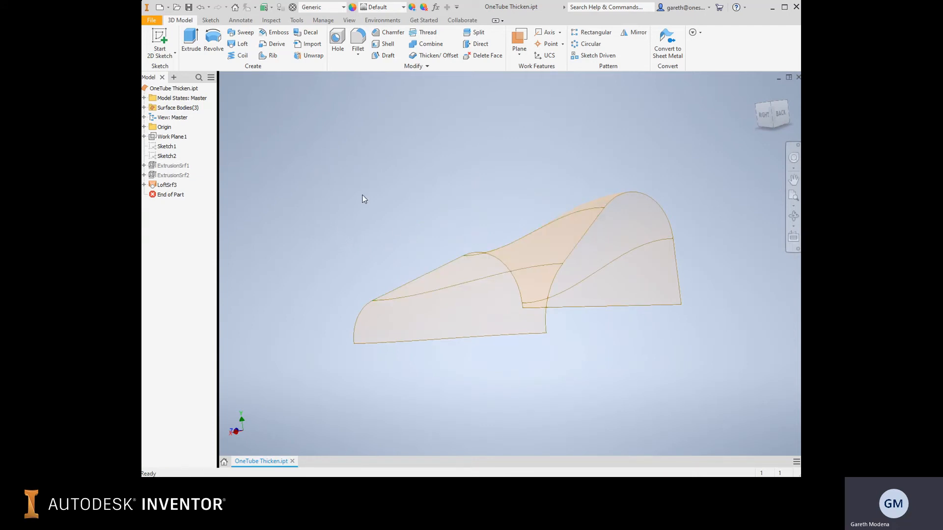
pyautogui.keyDown('shift'); pyautogui.moveTo(364, 200); pyautogui.dragTo(394, 200, button='middle'); pyautogui.keyUp('shift')
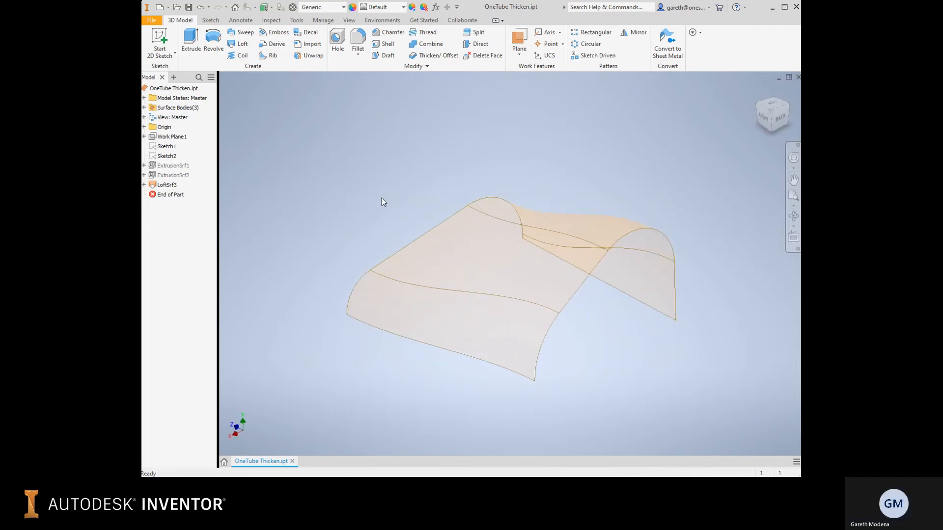
# Start a Thicken with Automatic Face Chain enabled, select all the loft surface's faces and set the distance to 1.5 mm.
pyautogui.click(439, 58)
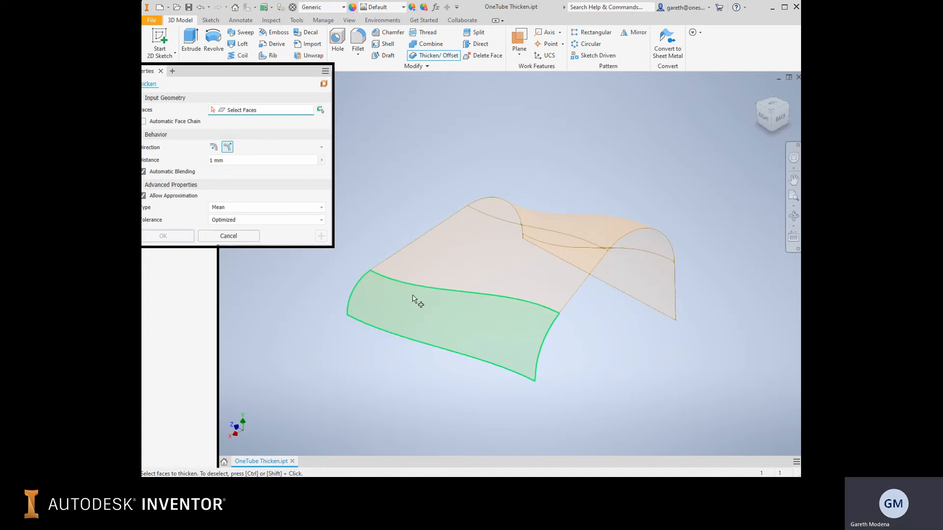
pyautogui.click(163, 123)
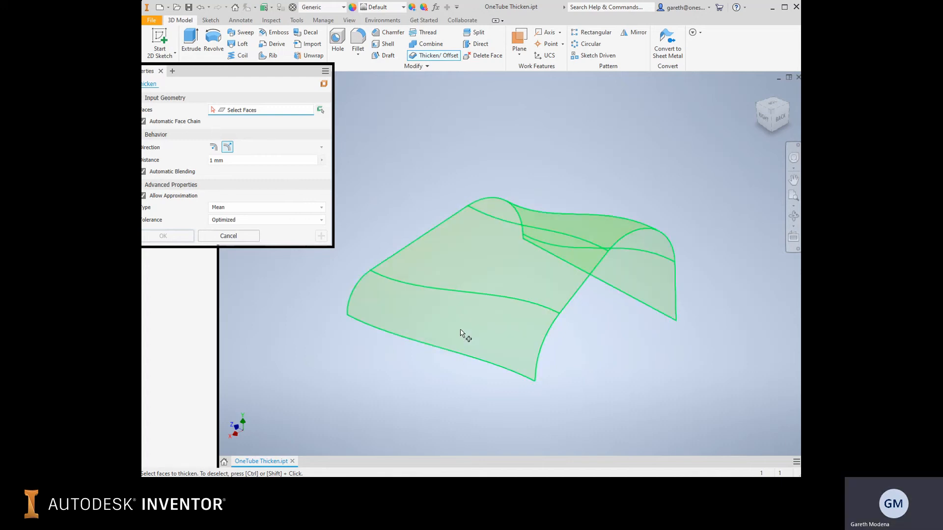
pyautogui.click(463, 334)
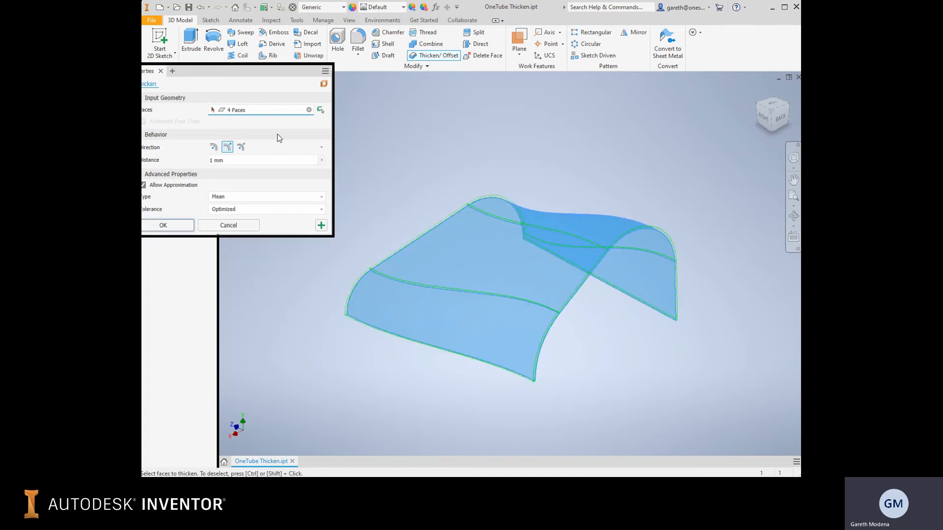
pyautogui.click(226, 161)
pyautogui.write('.5')
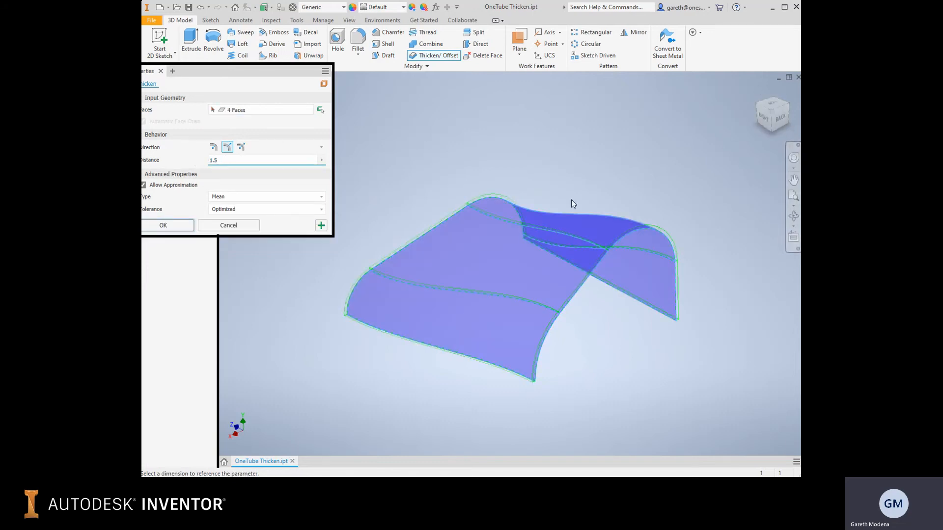
# Compare the thicken directions, choose equal thickening on both sides of the surface, and create the solid.
pyautogui.click(781, 121)
pyautogui.scroll(-5, 537, 231)
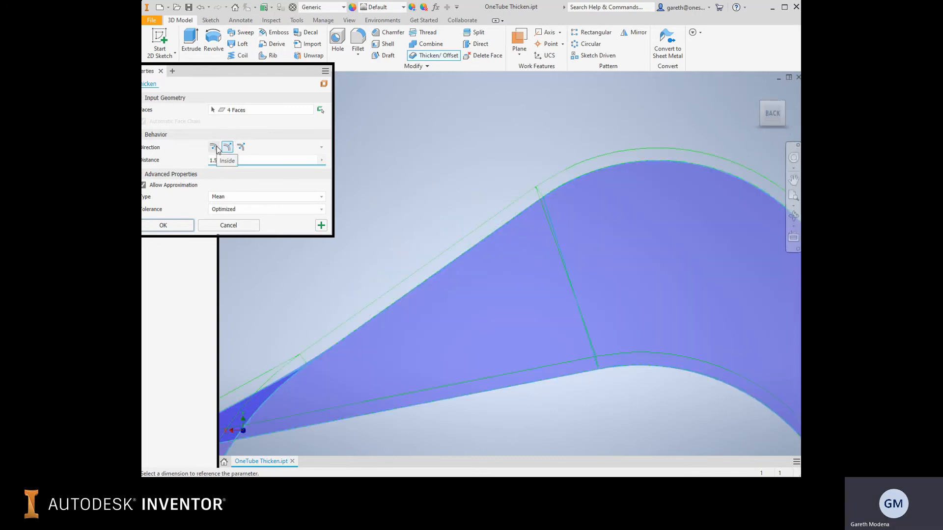
pyautogui.scroll(5, 547, 214)
pyautogui.scroll(-3, 579, 302)
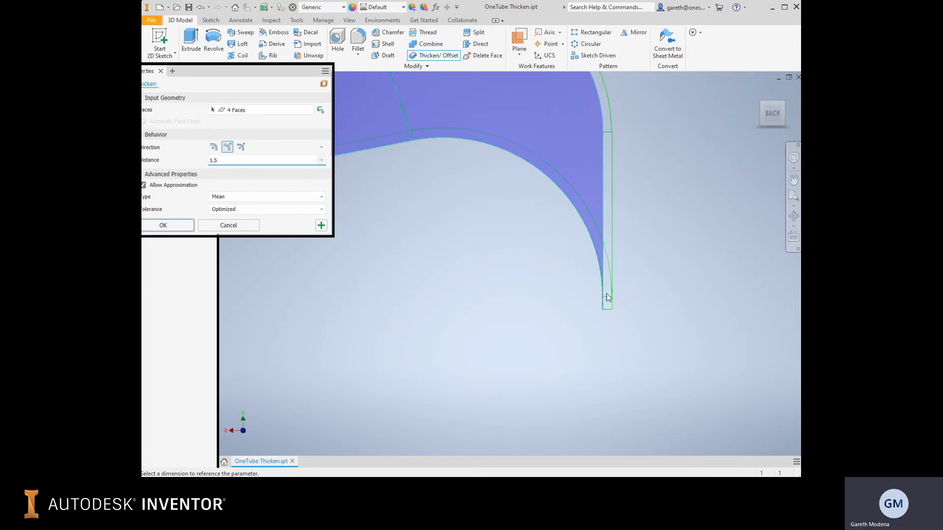
pyautogui.click(214, 148)
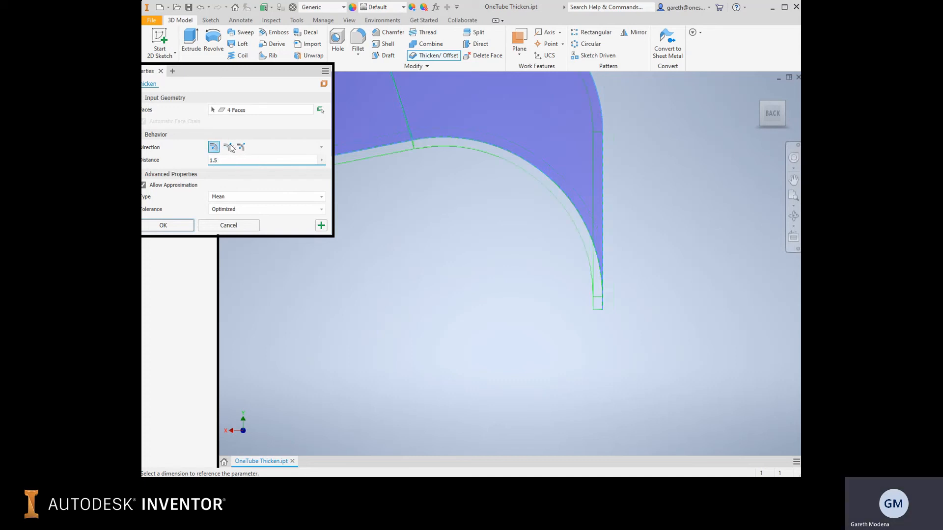
pyautogui.click(241, 147)
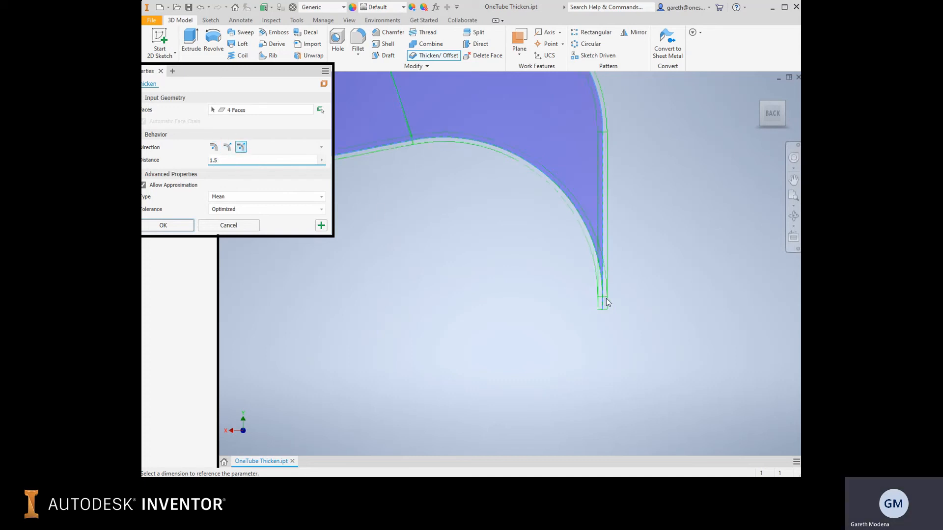
pyautogui.scroll(-3, 442, 249)
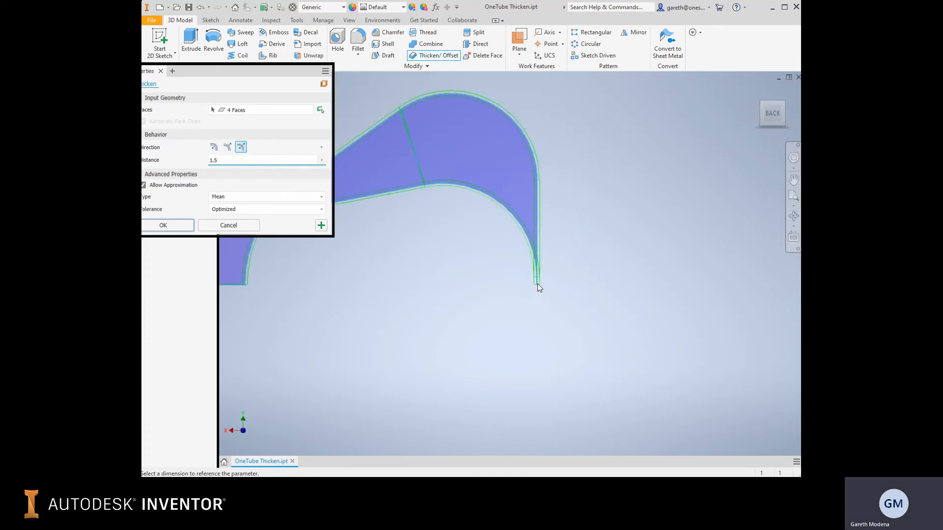
pyautogui.moveTo(433, 233); pyautogui.dragTo(491, 233, button='middle')
pyautogui.scroll(3, 491, 233)
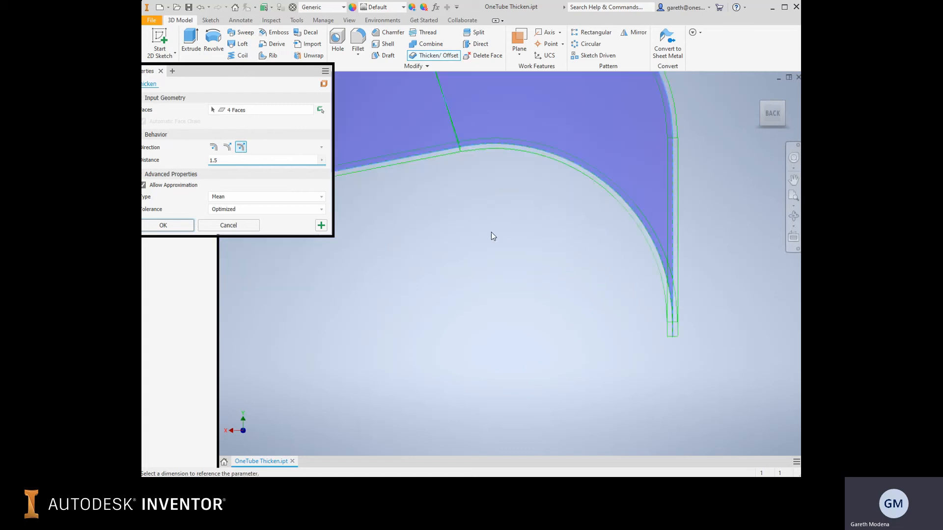
pyautogui.scroll(-5, 491, 232)
pyautogui.moveTo(540, 214); pyautogui.dragTo(642, 225, button='middle')
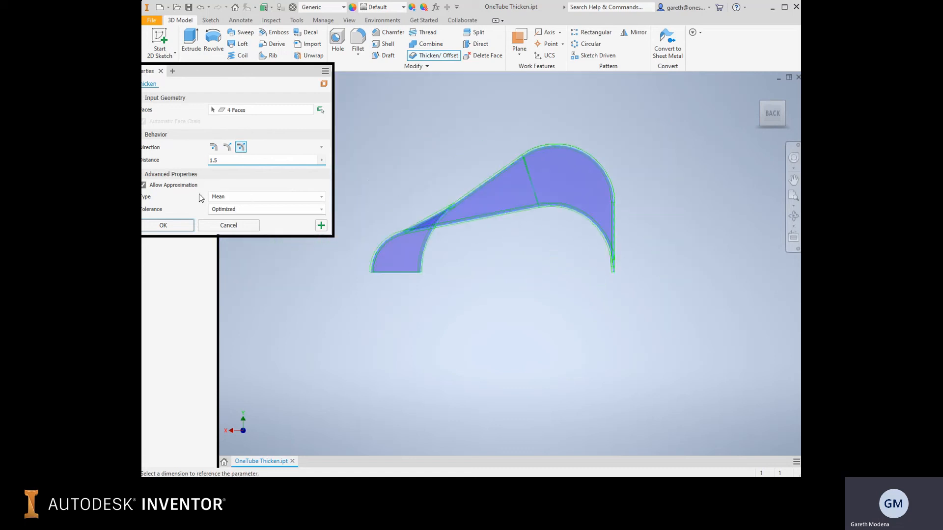
pyautogui.keyDown('shift'); pyautogui.moveTo(452, 177); pyautogui.dragTo(514, 202, button='middle'); pyautogui.keyUp('shift')
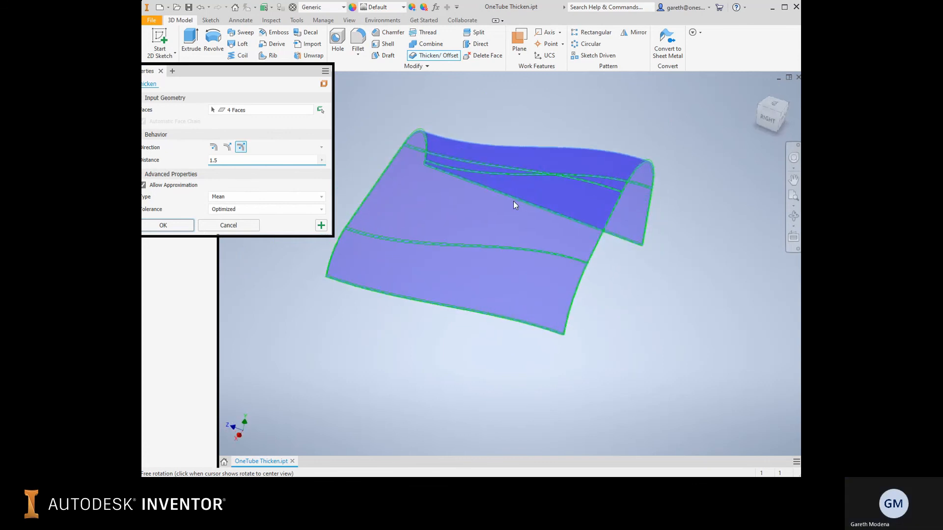
pyautogui.click(158, 224)
pyautogui.keyDown('shift'); pyautogui.moveTo(354, 123); pyautogui.dragTo(158, 199, button='middle'); pyautogui.keyUp('shift')
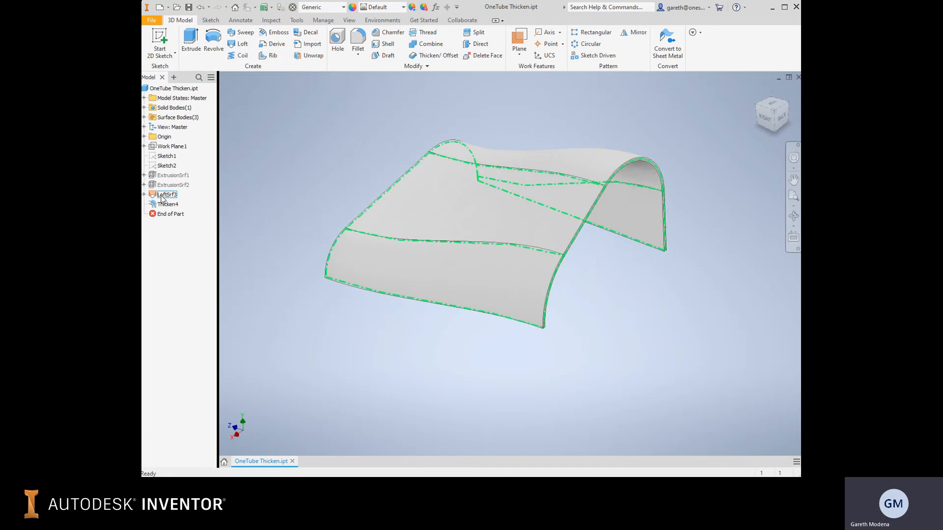
# Hide the LoftSrf3 surface and expand its entry in the feature tree to show its edge sections.
pyautogui.rightClick(162, 198)
pyautogui.click(181, 274)
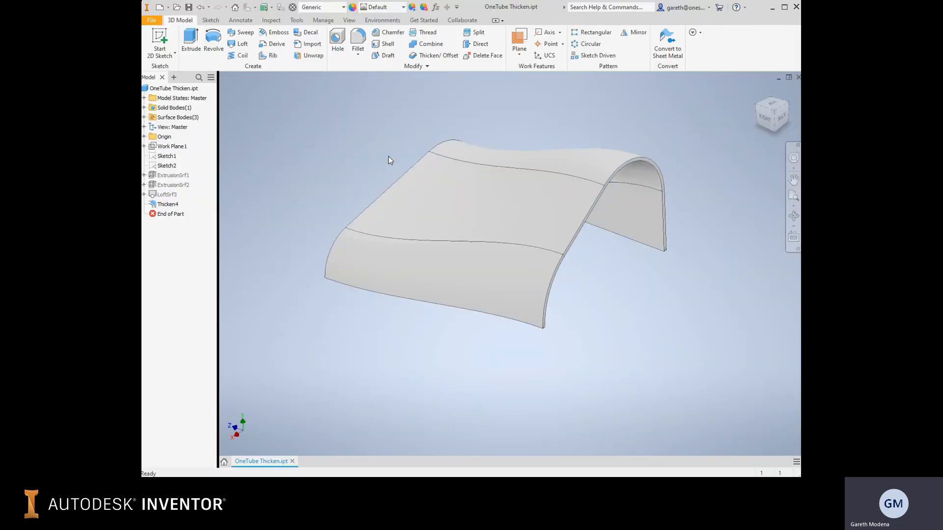
pyautogui.keyDown('shift'); pyautogui.moveTo(389, 160); pyautogui.dragTo(338, 180, button='middle'); pyautogui.keyUp('shift')
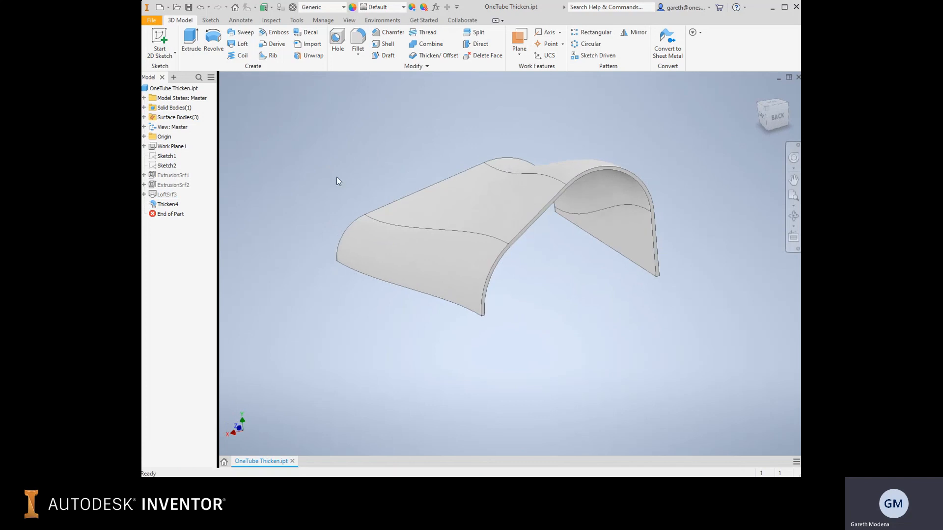
pyautogui.click(145, 195)
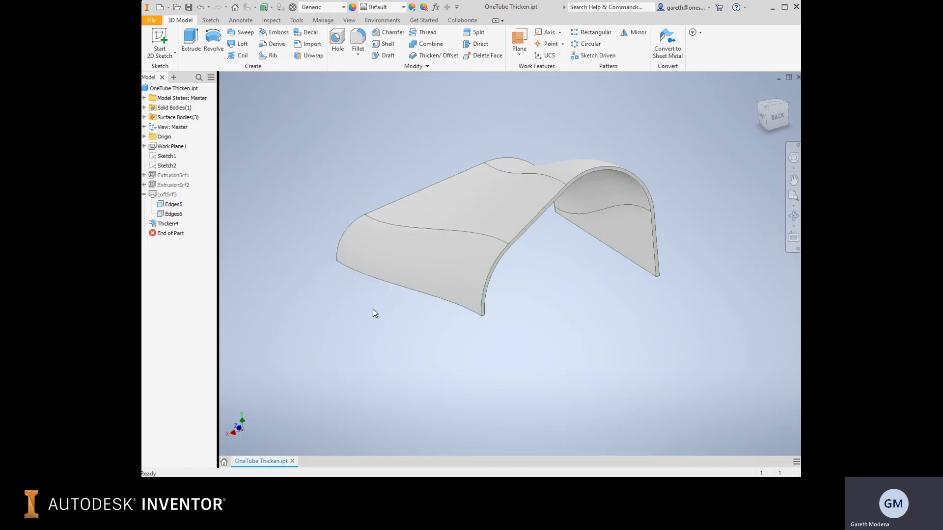
pyautogui.keyDown('shift'); pyautogui.moveTo(360, 175); pyautogui.dragTo(432, 192, button='middle'); pyautogui.keyUp('shift')
pyautogui.click(775, 110)
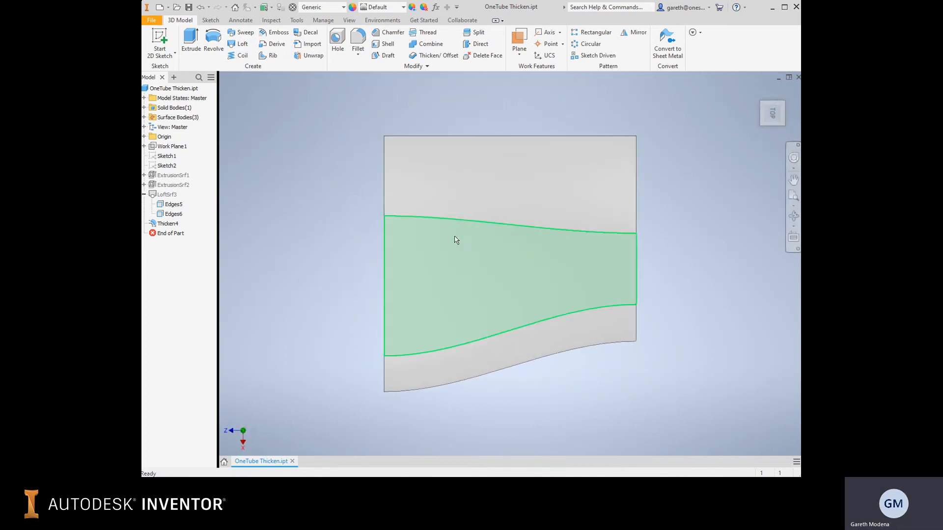
pyautogui.keyDown('shift'); pyautogui.moveTo(455, 238); pyautogui.dragTo(429, 209, button='middle'); pyautogui.keyUp('shift')
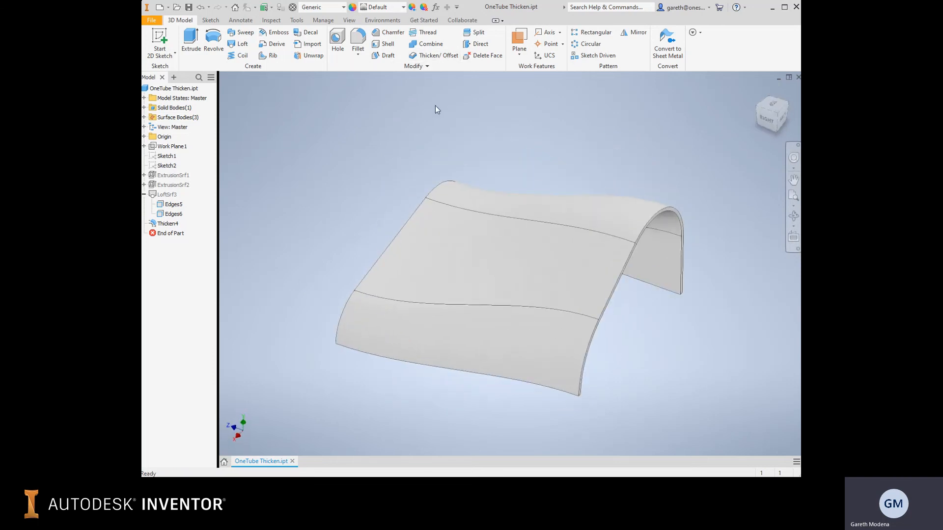